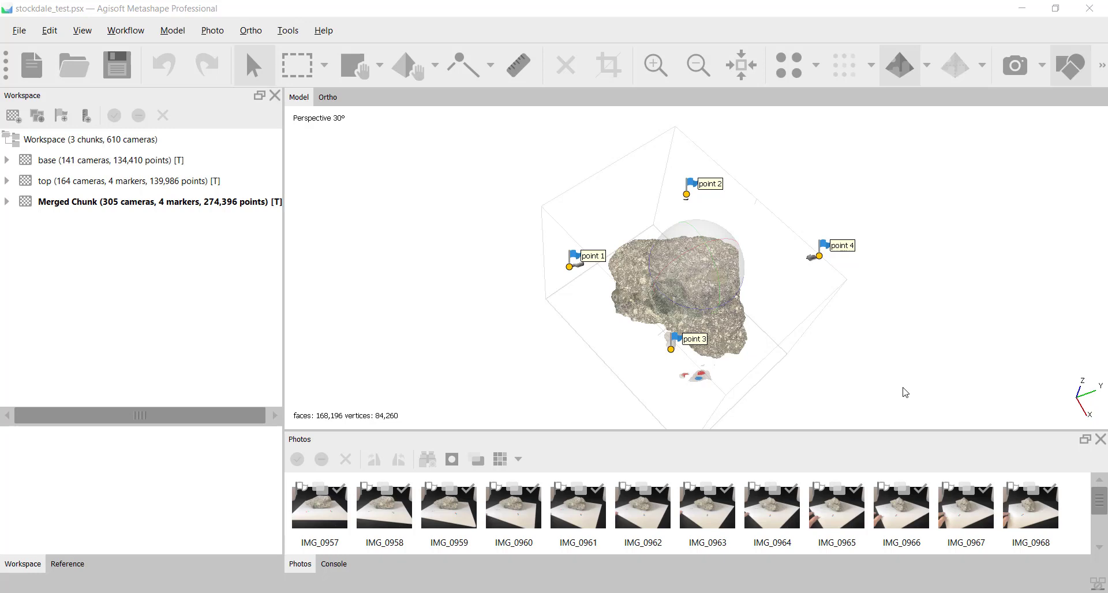
# Zoom in four steps on the Merged Chunk's textured rock and orbit it to view several sides.
pyautogui.click(658, 65)
pyautogui.click(657, 65)
pyautogui.click(657, 65)
pyautogui.click(658, 66)
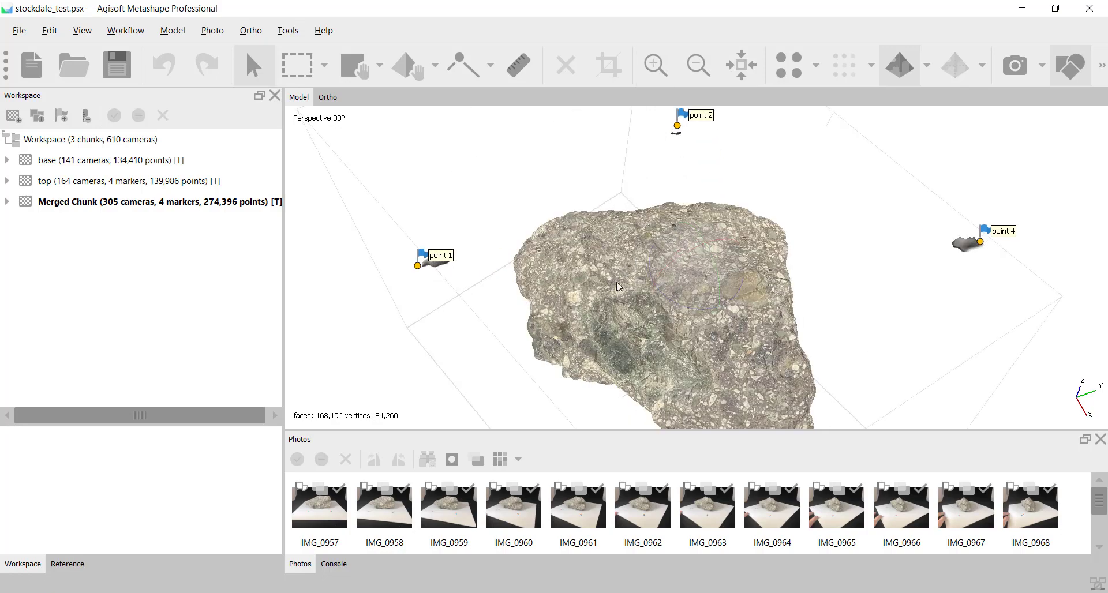
pyautogui.moveTo(690, 376); pyautogui.dragTo(607, 300)
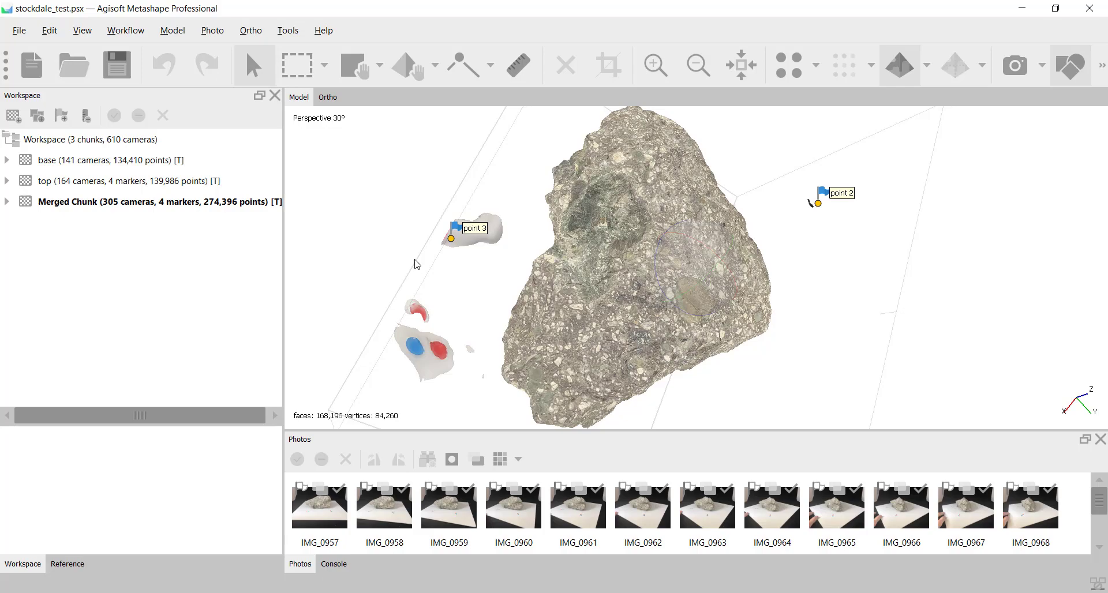
pyautogui.moveTo(608, 288)
pyautogui.mouseDown()
pyautogui.moveTo(638, 267)
pyautogui.moveTo(708, 287)
pyautogui.moveTo(749, 262)
pyautogui.moveTo(713, 269)
pyautogui.moveTo(686, 324)
pyautogui.mouseUp()
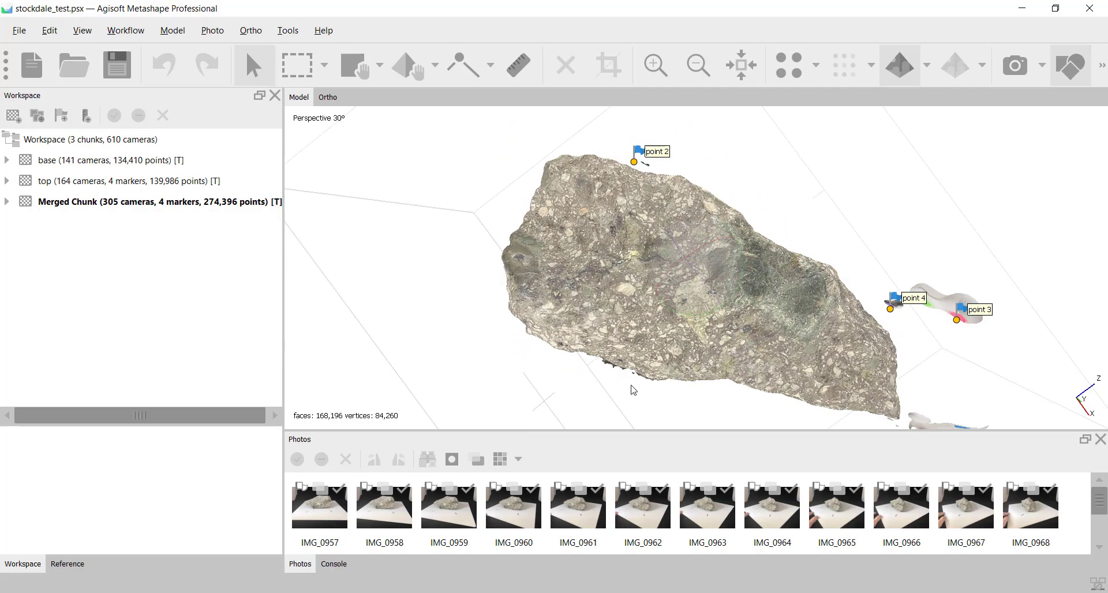
pyautogui.moveTo(695, 295); pyautogui.dragTo(628, 340)
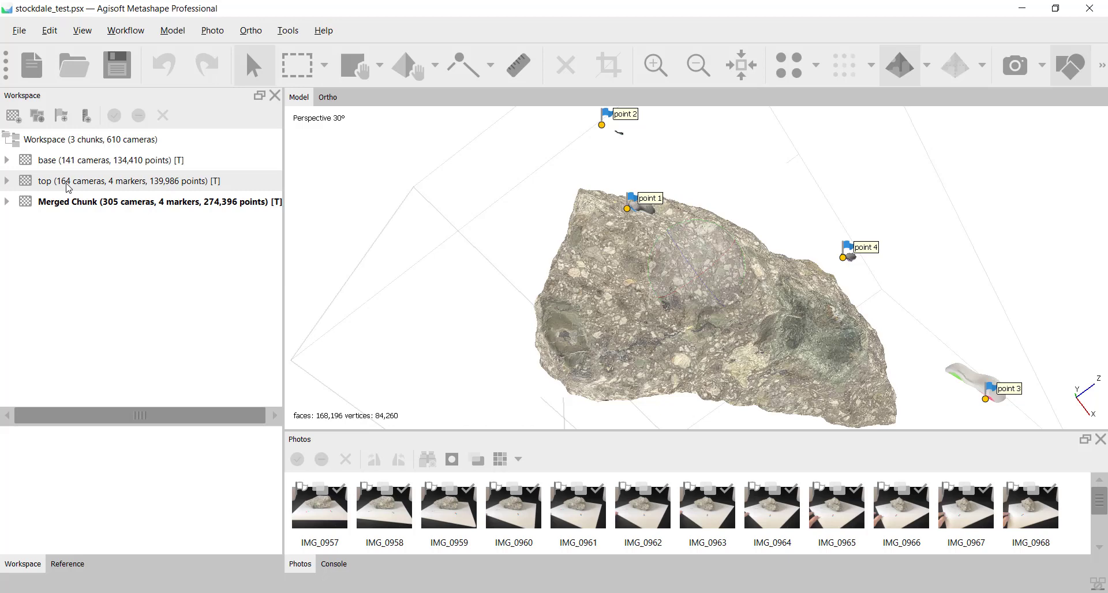
# Expand the Merged Chunk, top and base chunks to compare contents, then select Merged Chunk for removal.
pyautogui.click(6, 201)
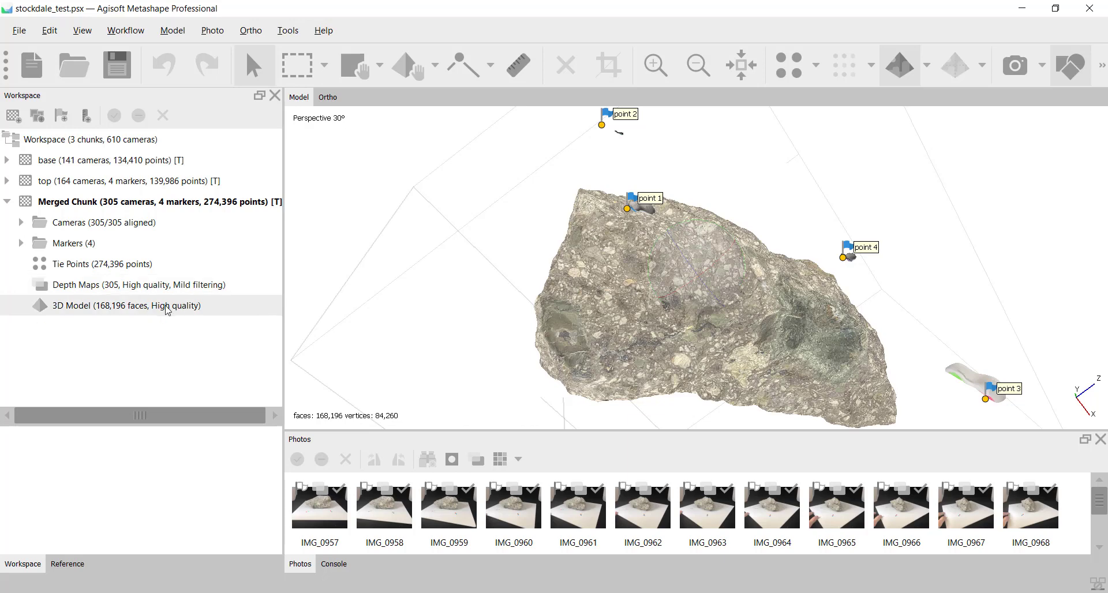
pyautogui.click(7, 182)
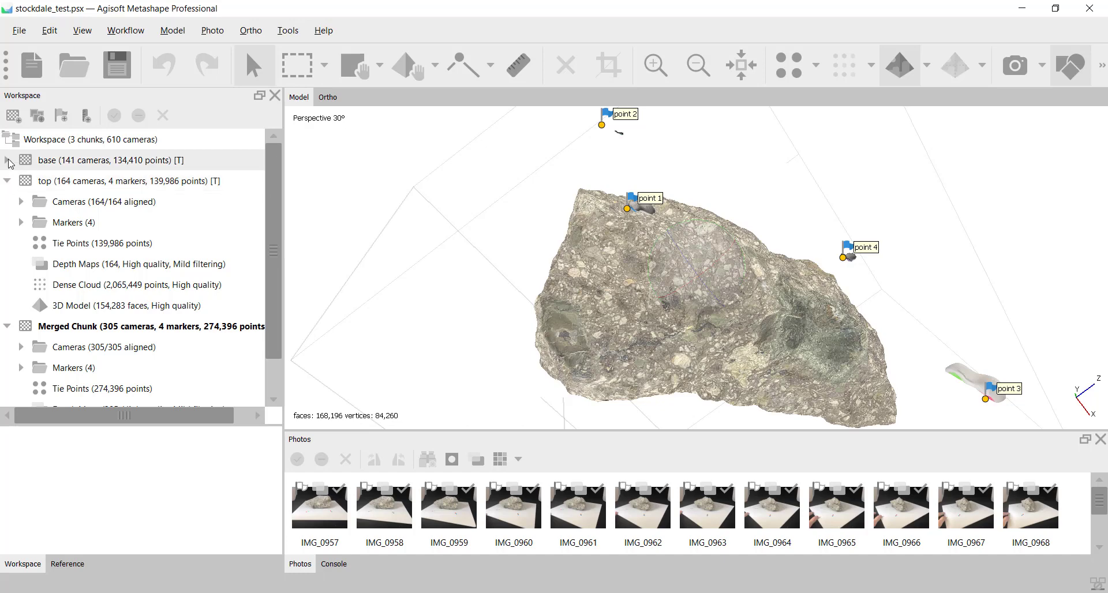
pyautogui.click(7, 160)
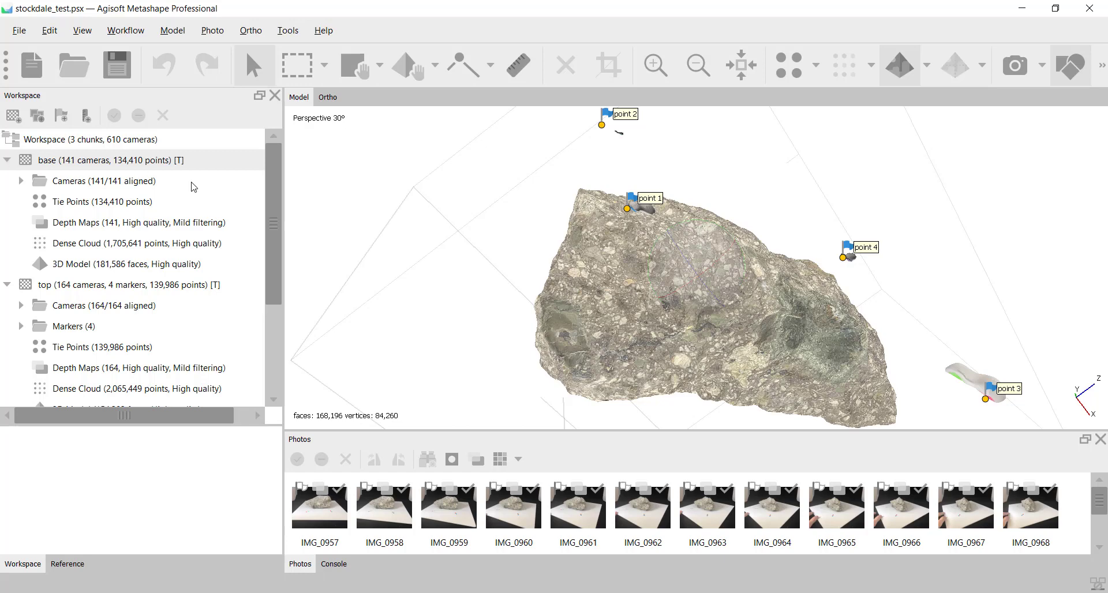
pyautogui.moveTo(276, 217); pyautogui.dragTo(287, 329)
pyautogui.click(117, 285)
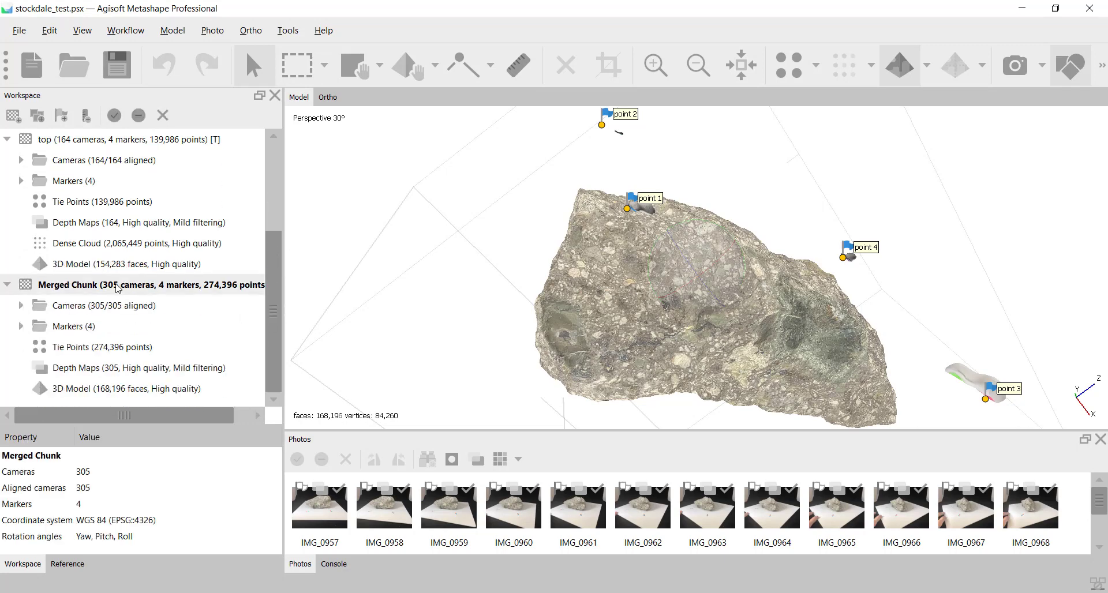
# Confirm removal of the Merged Chunk, inspect the base rock model, and switch to rectangle selection.
pyautogui.click(164, 116)
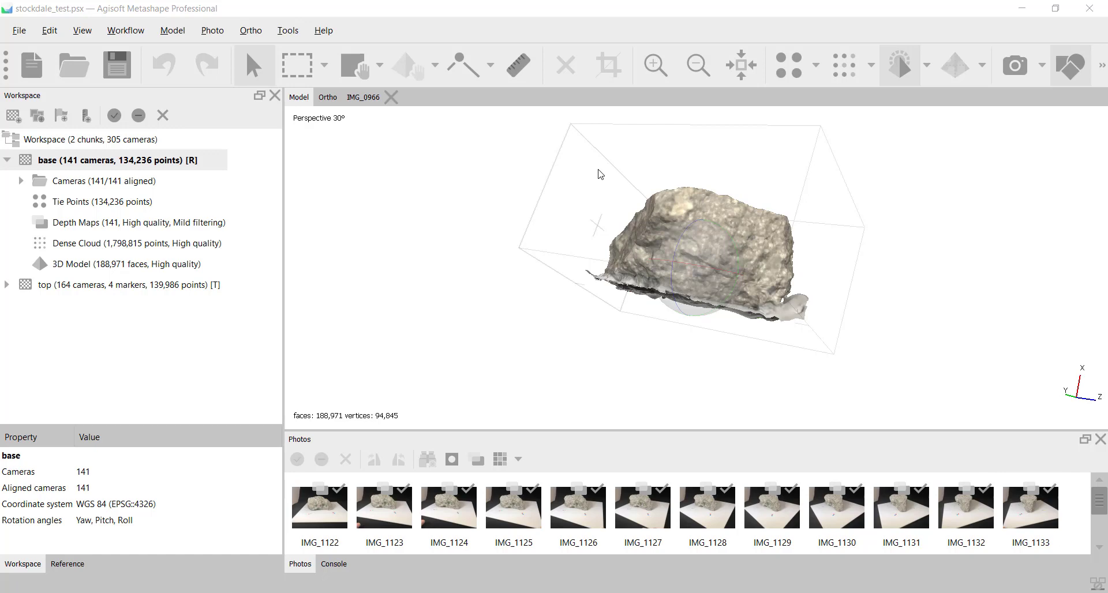
pyautogui.moveTo(673, 166); pyautogui.dragTo(659, 192)
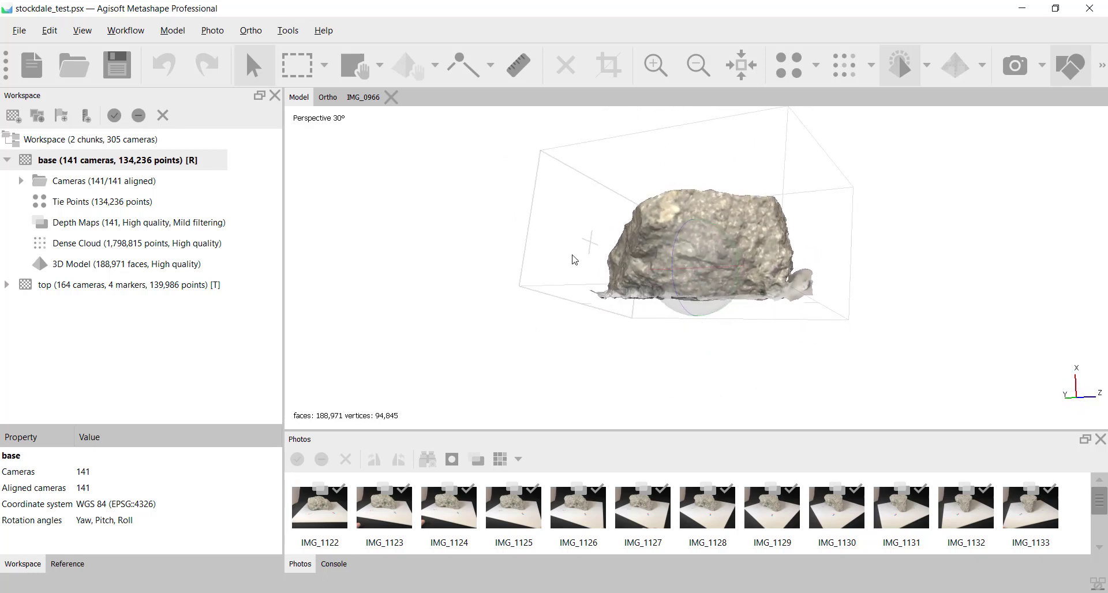
pyautogui.click(297, 65)
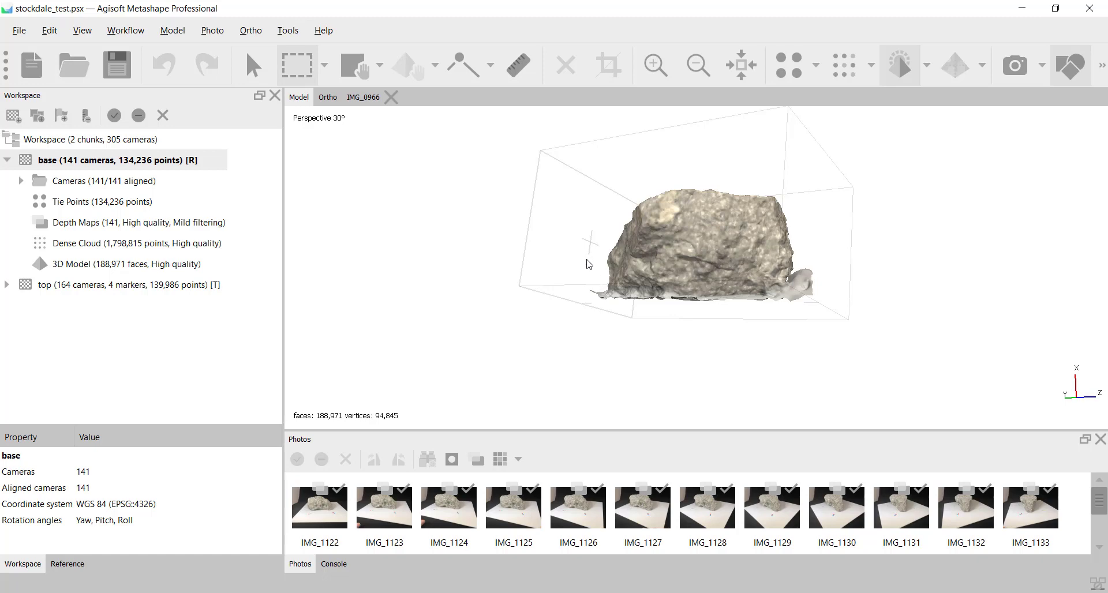
# Delete the lower half of the base rock mesh, leaving 88,278 faces, then select the top chunk.
pyautogui.moveTo(586, 258); pyautogui.dragTo(838, 324)
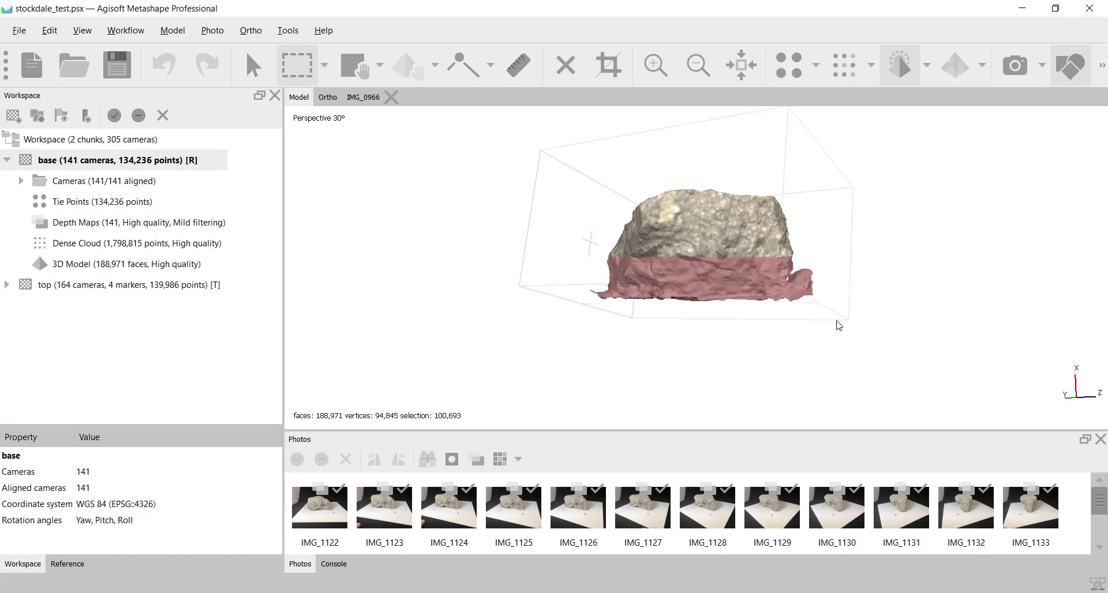
pyautogui.press('Delete')
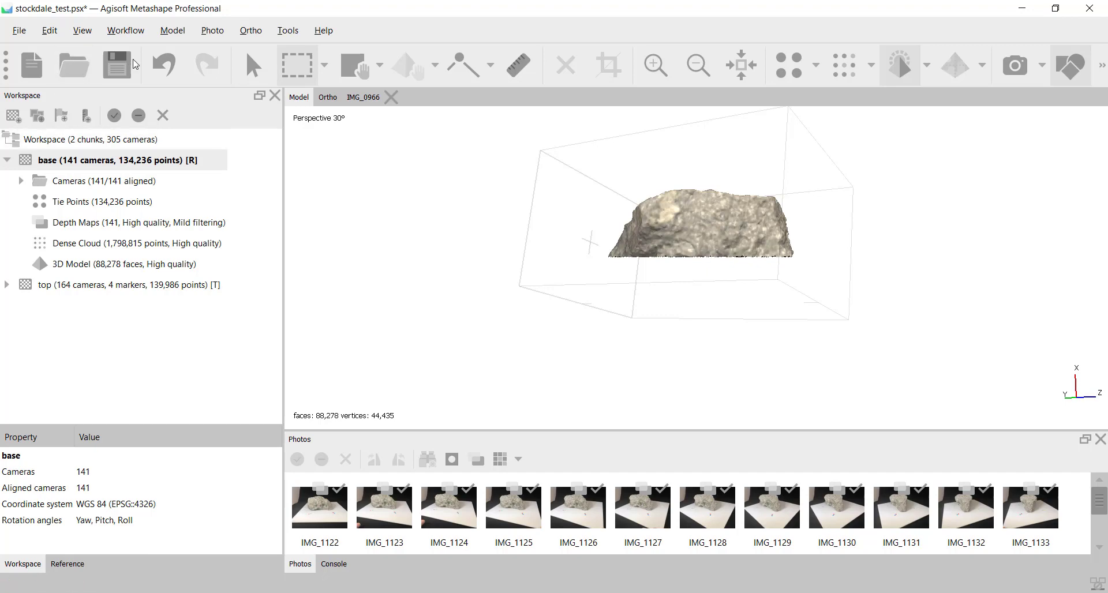
pyautogui.click(19, 182)
pyautogui.click(20, 182)
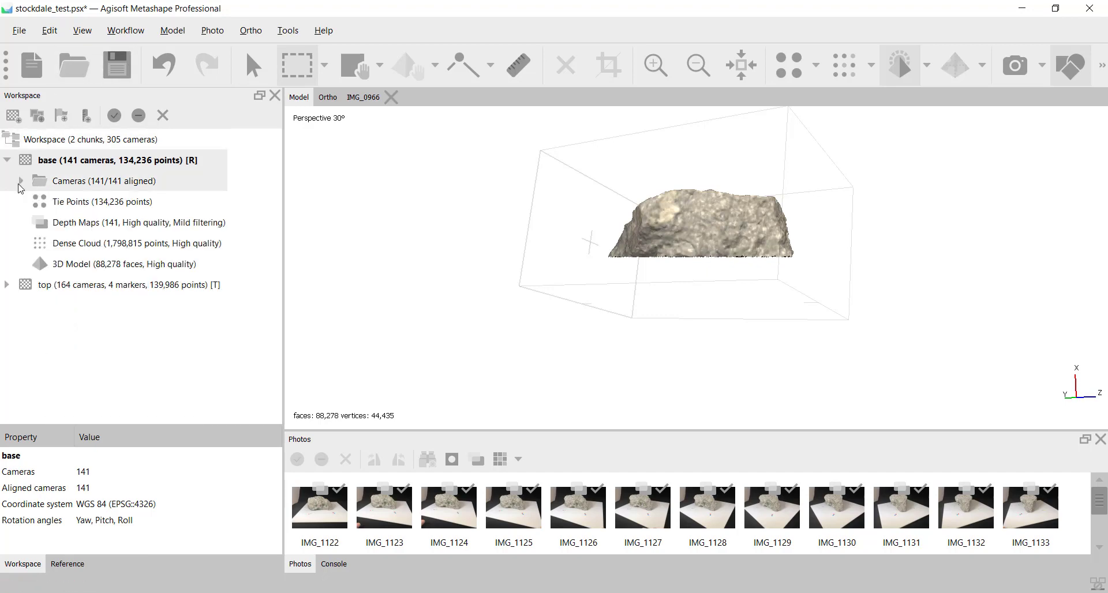
pyautogui.click(7, 160)
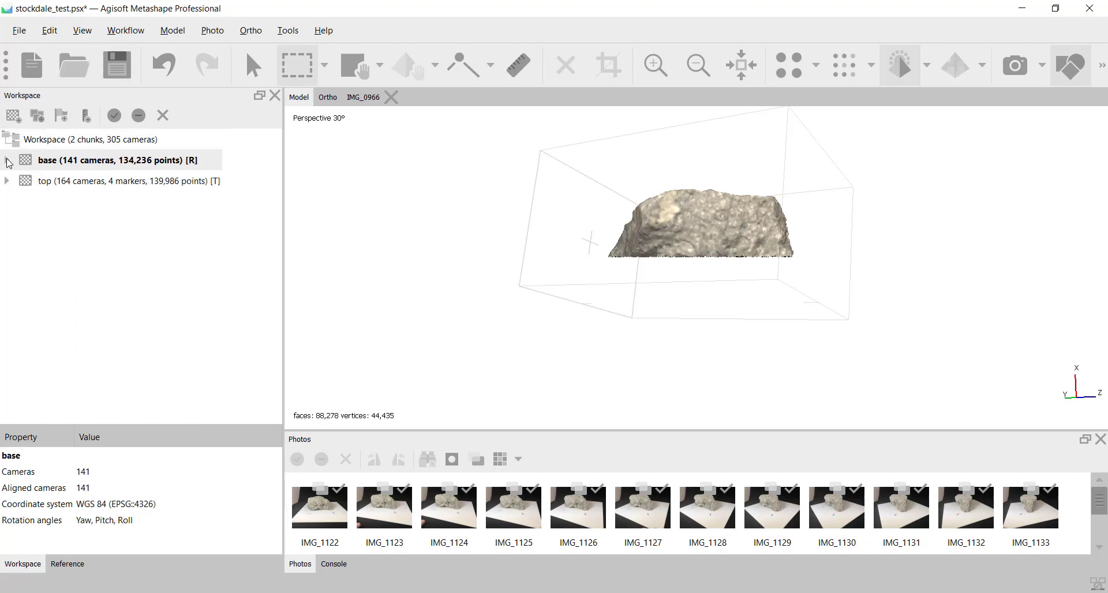
pyautogui.click(99, 187)
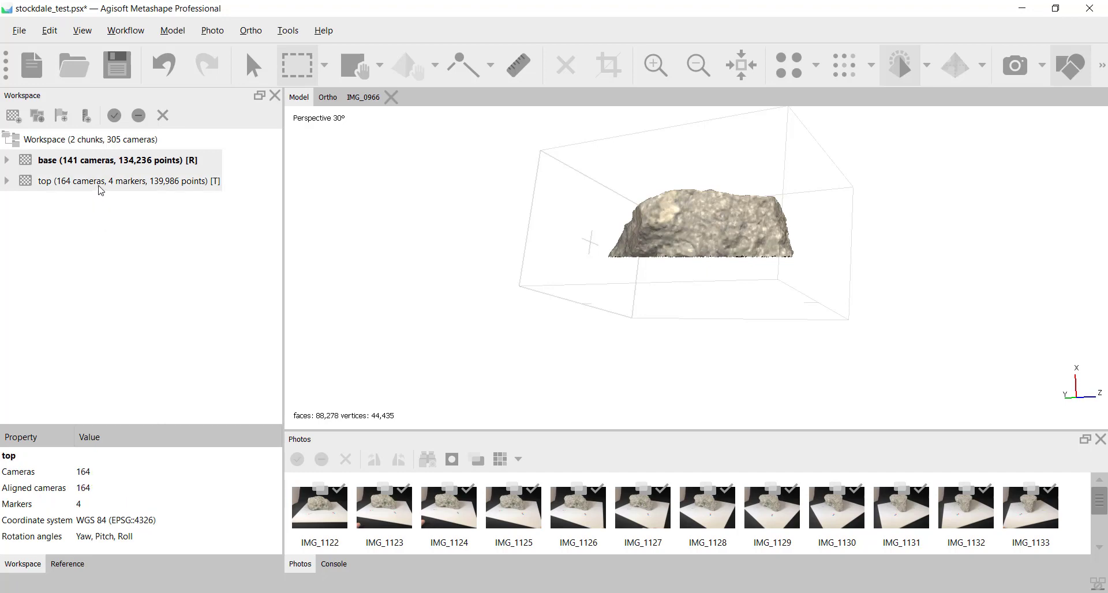
# Align the base and top chunks using Align Chunks with the Point based method.
pyautogui.click(126, 32)
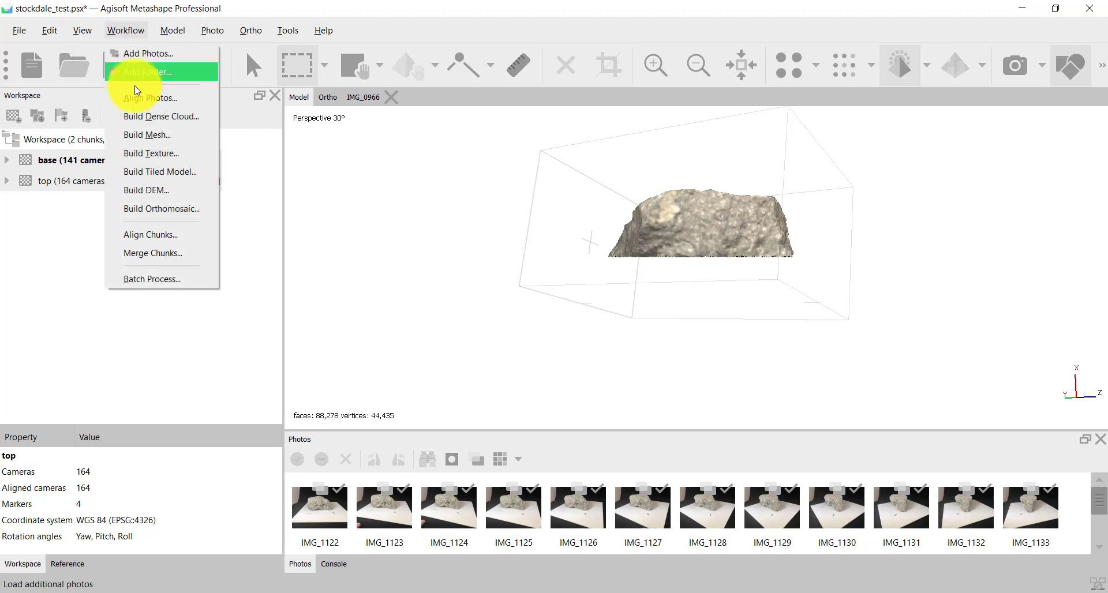
pyautogui.click(159, 240)
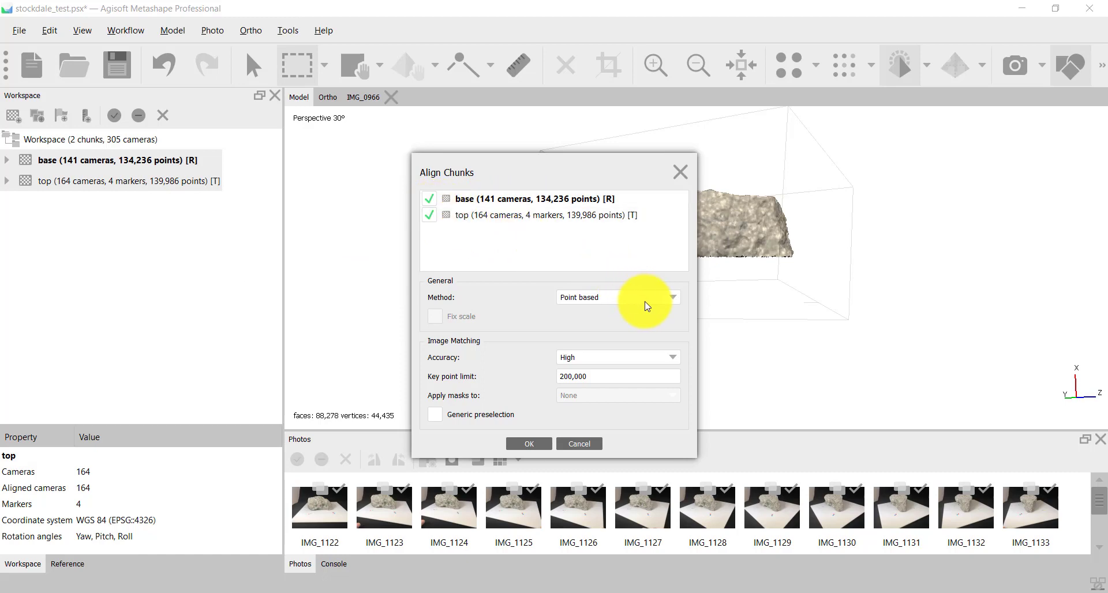
pyautogui.click(672, 298)
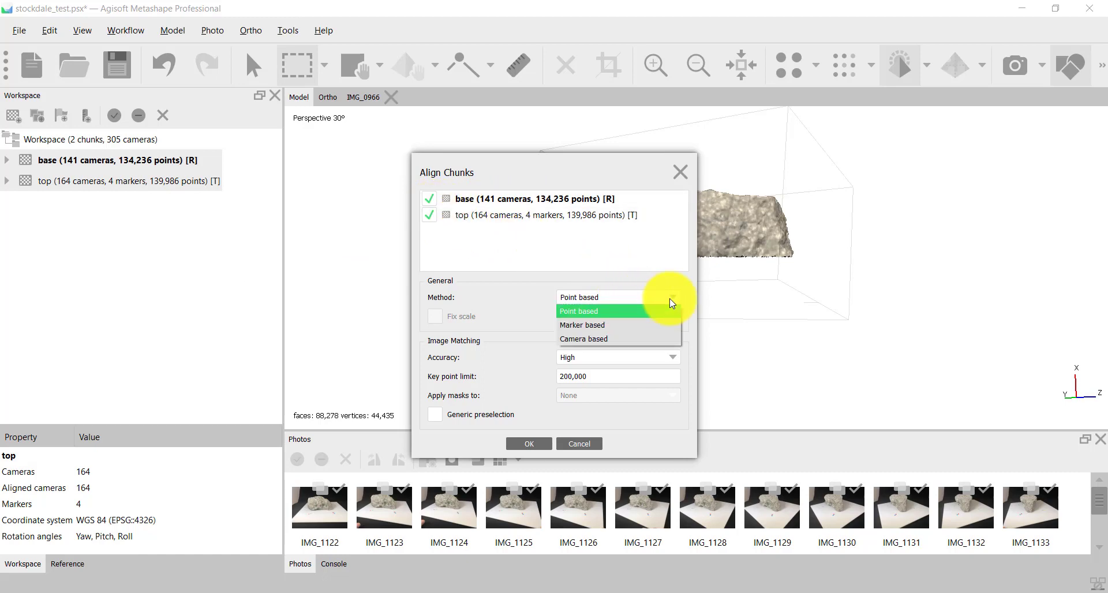
pyautogui.click(633, 312)
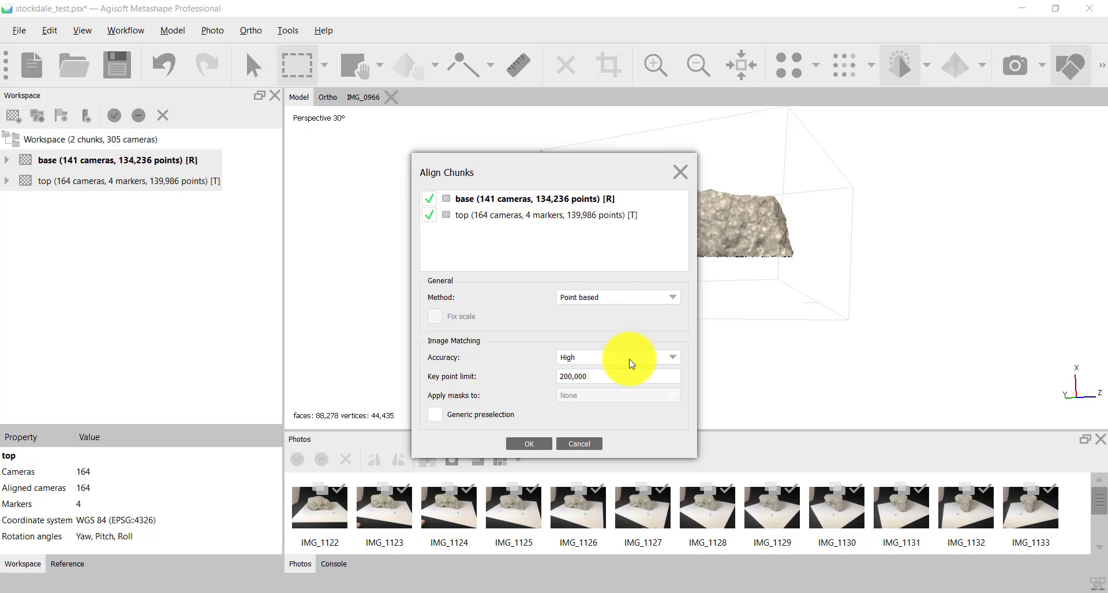
pyautogui.click(566, 377)
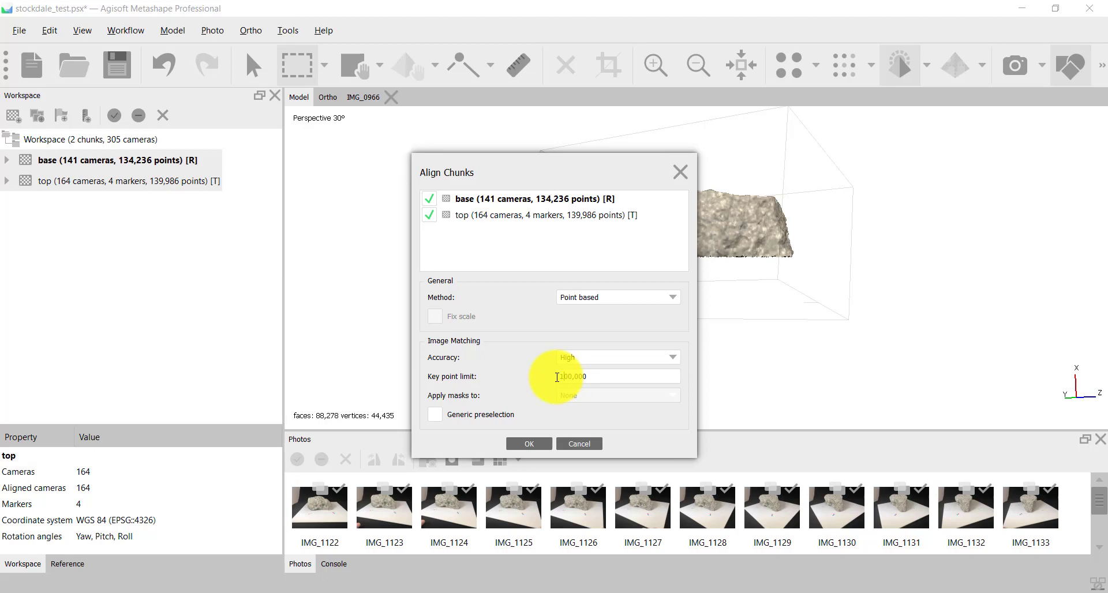
pyautogui.click(529, 444)
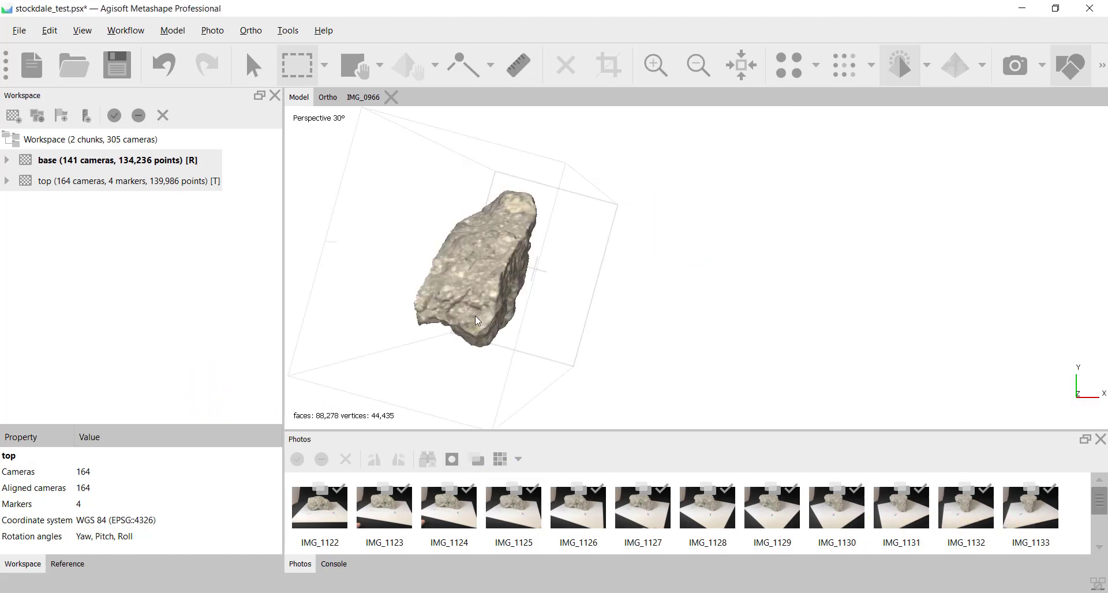
# Turn the aligned rock to inspect its dark underside, then save stockdale_test.psx.
pyautogui.click(485, 269)
pyautogui.moveTo(760, 264); pyautogui.dragTo(849, 259)
pyautogui.click(253, 65)
pyautogui.moveTo(604, 231); pyautogui.dragTo(654, 256)
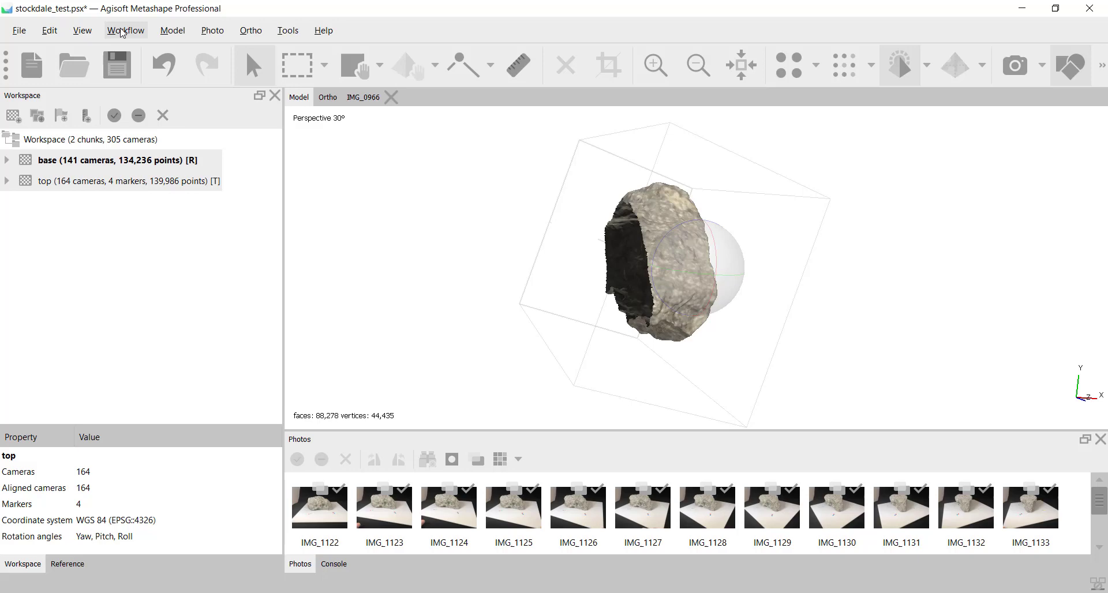
pyautogui.click(118, 70)
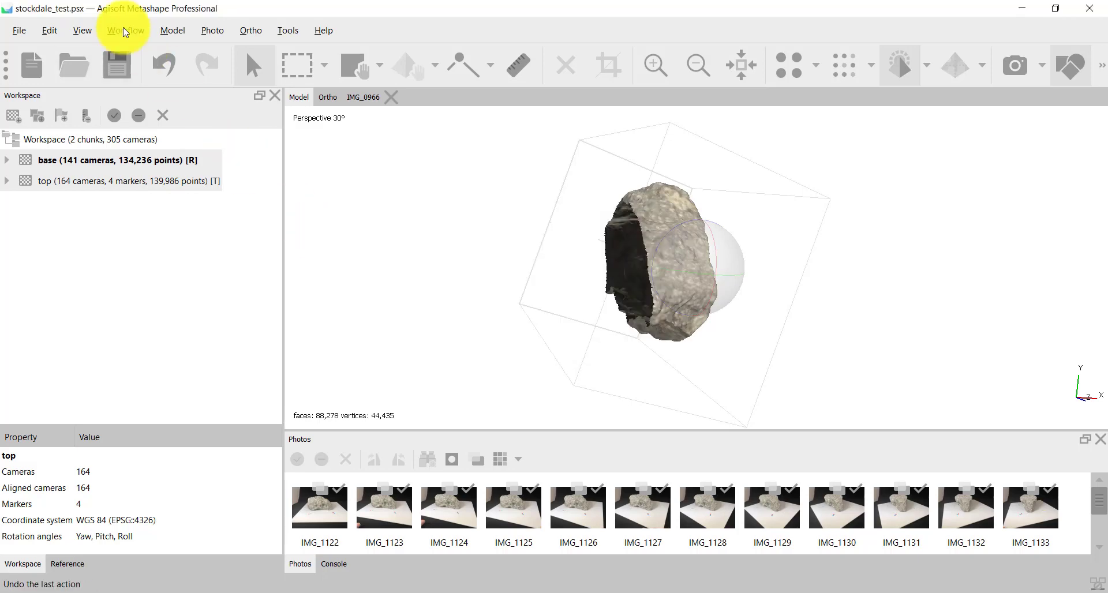
# Merge the base and top chunks with Merge models checked and Merge dense clouds unchecked.
pyautogui.click(121, 32)
pyautogui.click(148, 249)
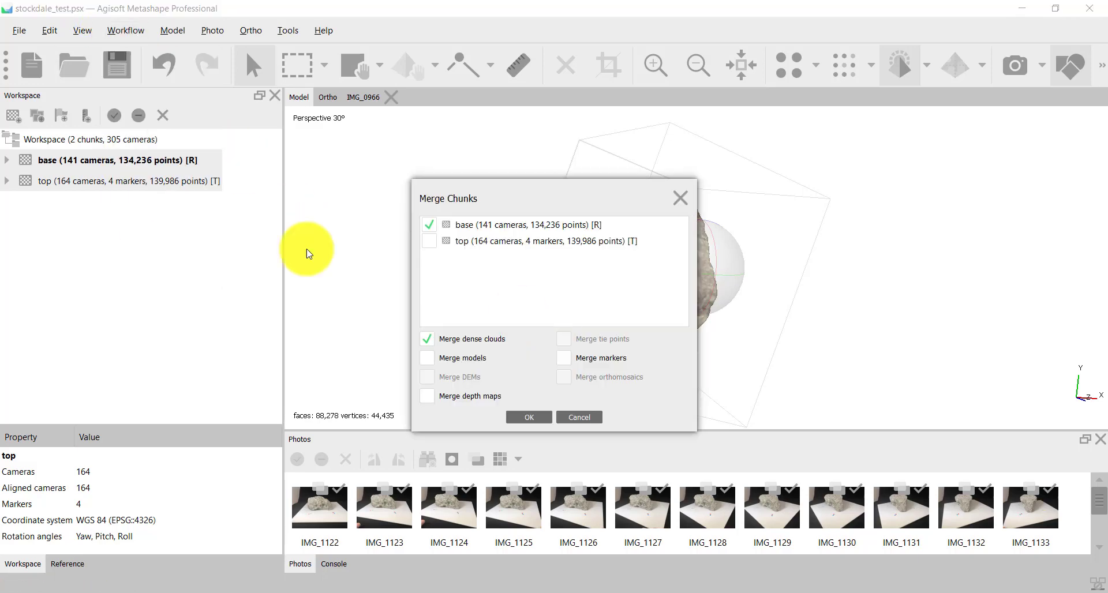
pyautogui.click(429, 241)
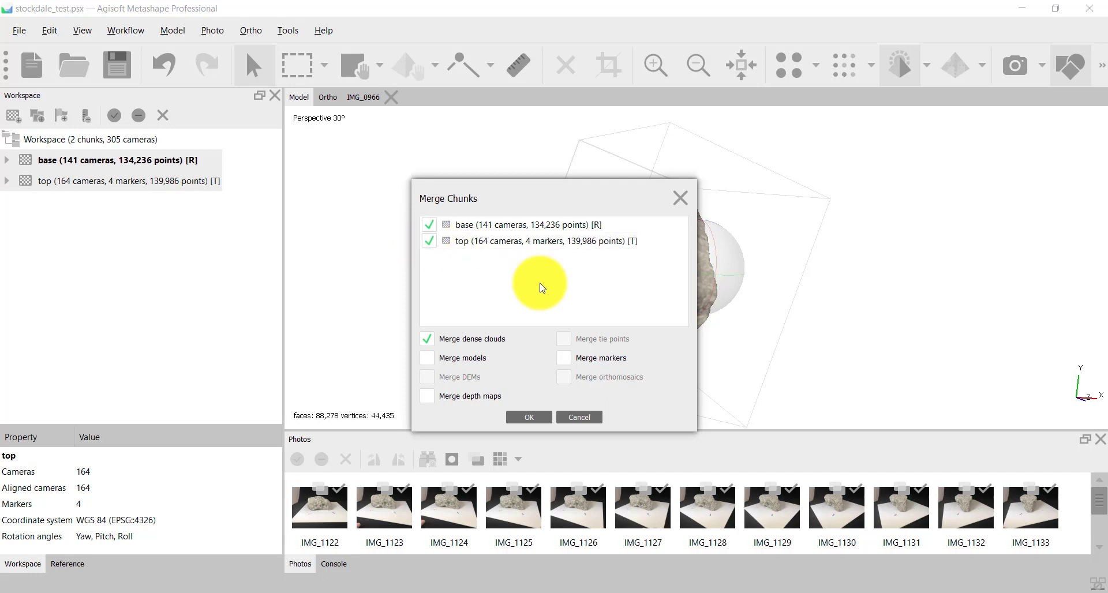
pyautogui.click(434, 345)
pyautogui.click(427, 359)
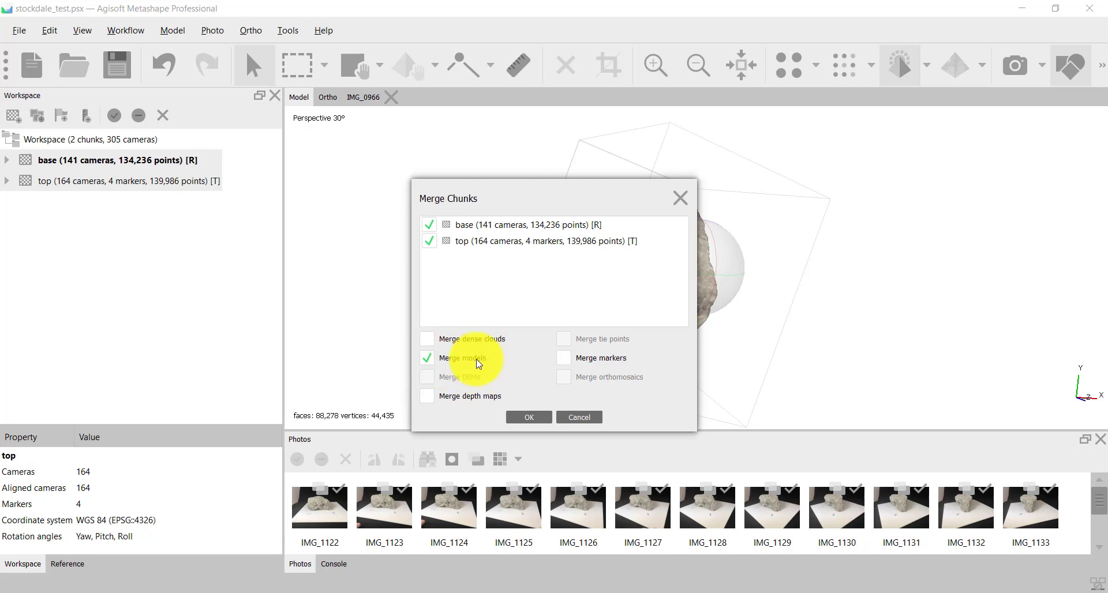
pyautogui.click(532, 417)
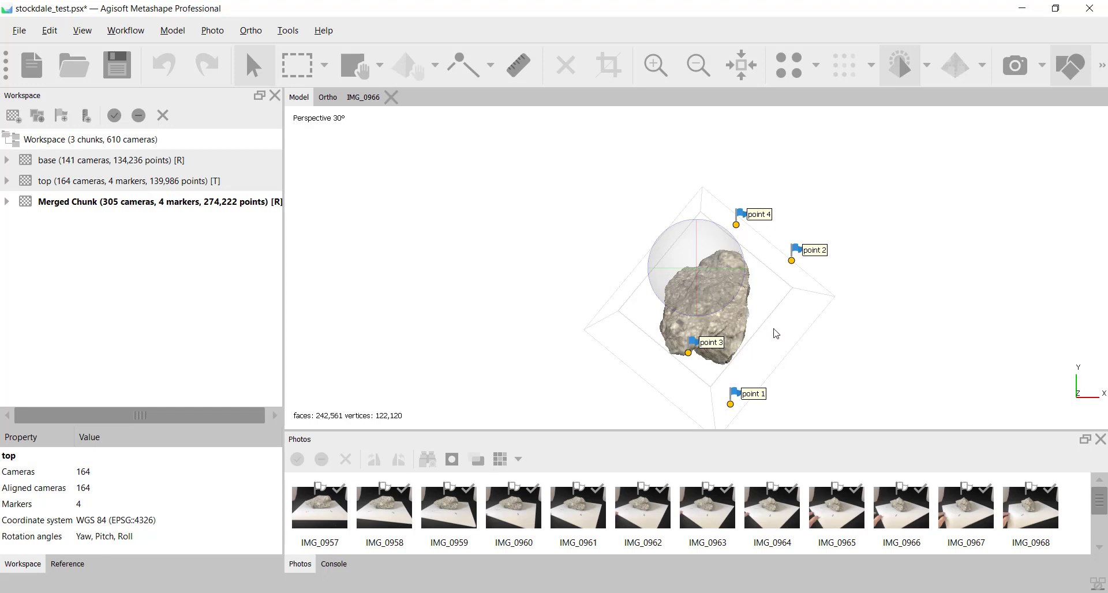
# Zoom in twice and orbit the merged rock to check the seam, point 1 and the dark patch.
pyautogui.click(654, 65)
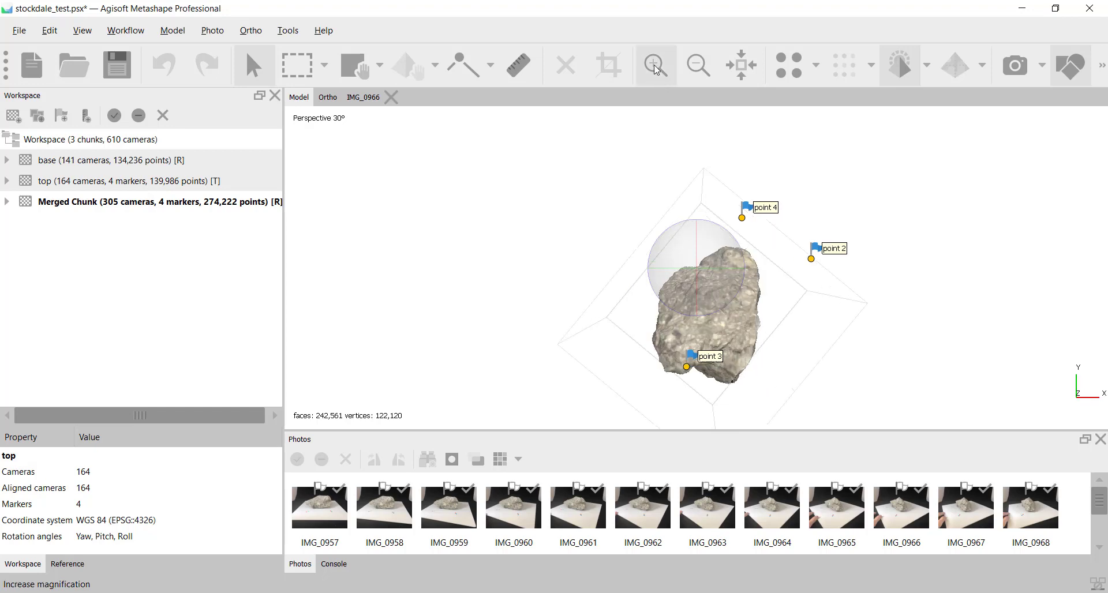
pyautogui.click(655, 66)
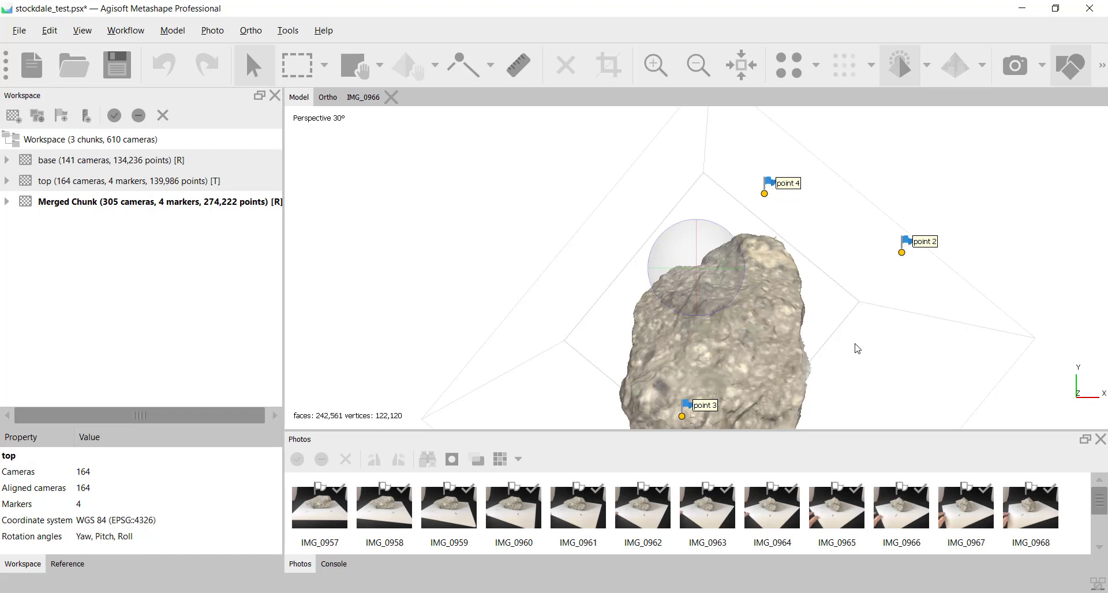
pyautogui.moveTo(856, 346); pyautogui.dragTo(738, 307)
pyautogui.moveTo(618, 272)
pyautogui.mouseDown()
pyautogui.moveTo(692, 278)
pyautogui.moveTo(667, 285)
pyautogui.moveTo(660, 240)
pyautogui.moveTo(686, 242)
pyautogui.moveTo(514, 256)
pyautogui.moveTo(635, 289)
pyautogui.moveTo(621, 238)
pyautogui.mouseUp()
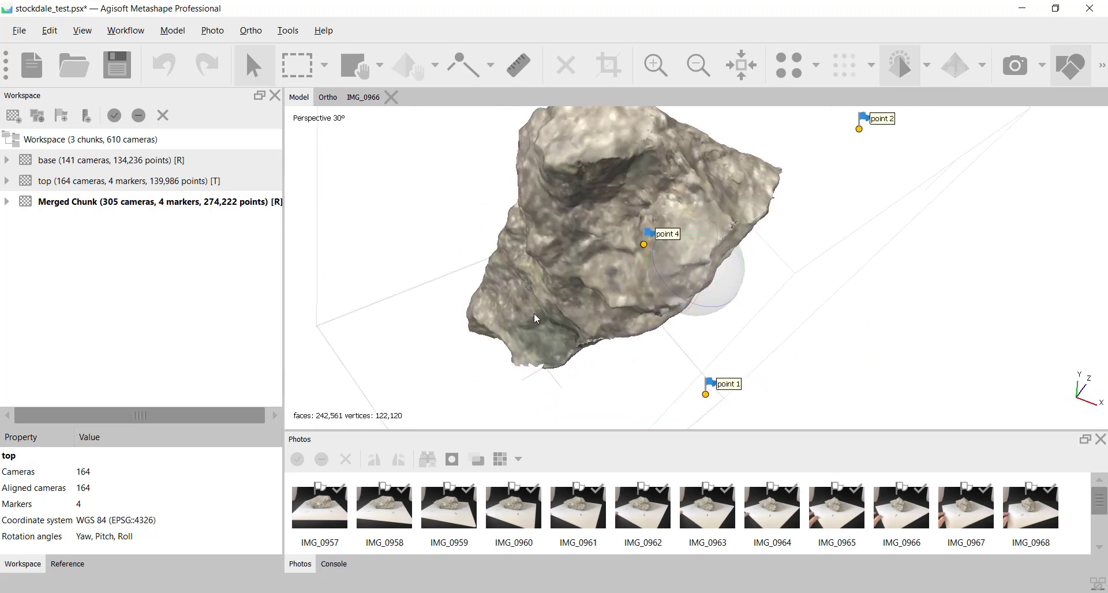
pyautogui.moveTo(535, 313); pyautogui.dragTo(532, 316)
pyautogui.moveTo(683, 272); pyautogui.dragTo(727, 257)
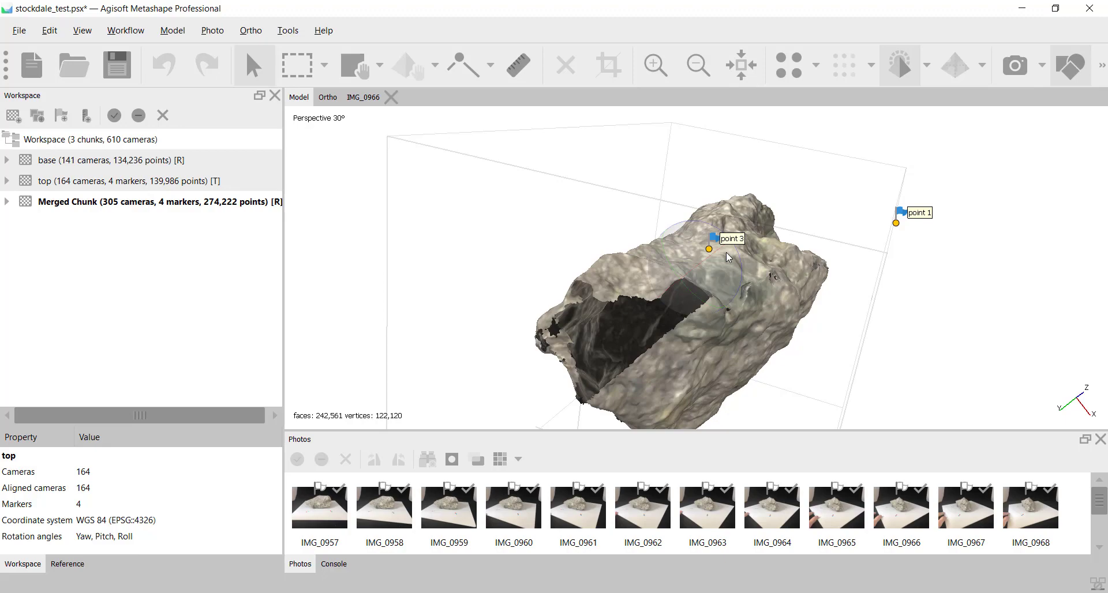
pyautogui.moveTo(726, 251); pyautogui.dragTo(691, 260)
# Zoom in to a close-up of the merged rock surface and turn it to inspect.
pyautogui.click(649, 78)
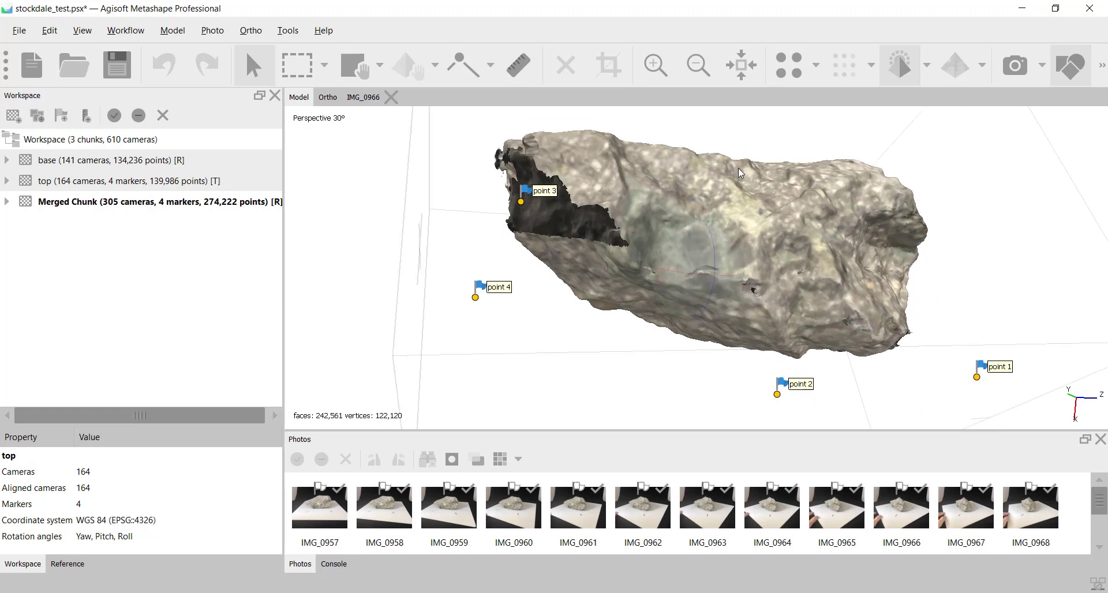
pyautogui.click(657, 61)
pyautogui.click(657, 61)
pyautogui.click(657, 61)
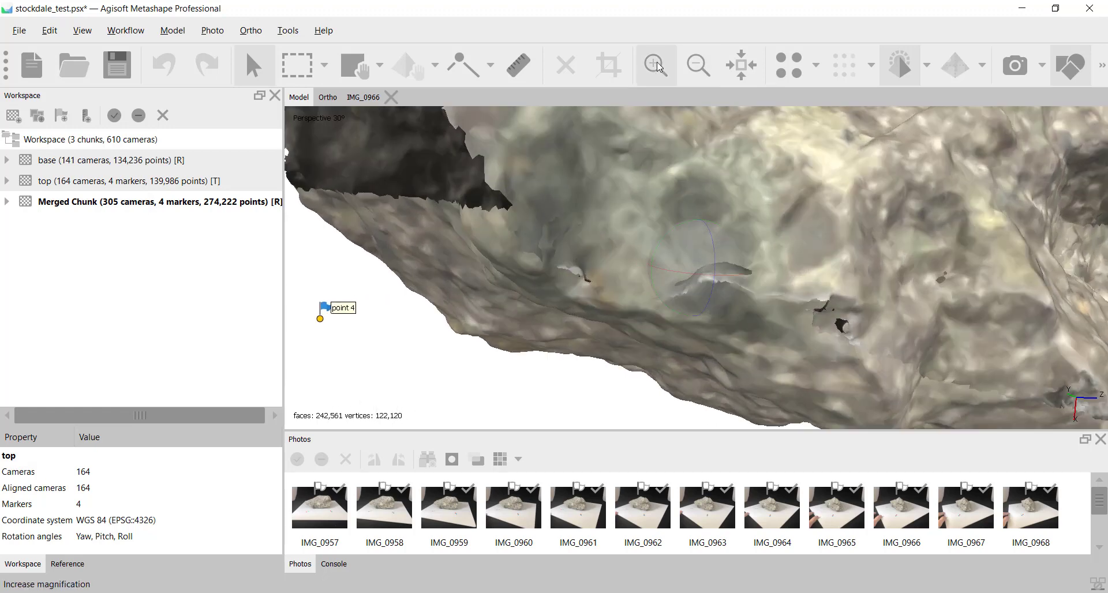
pyautogui.moveTo(778, 216); pyautogui.dragTo(605, 340)
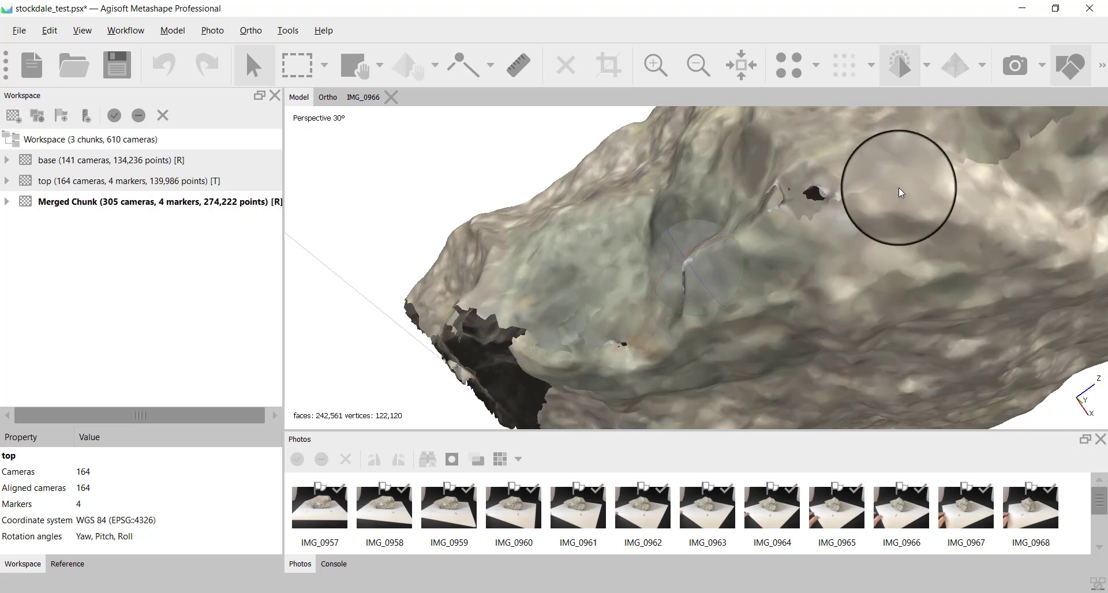
# Zoom back out until the whole rock with all four markers is visible.
pyautogui.click(698, 77)
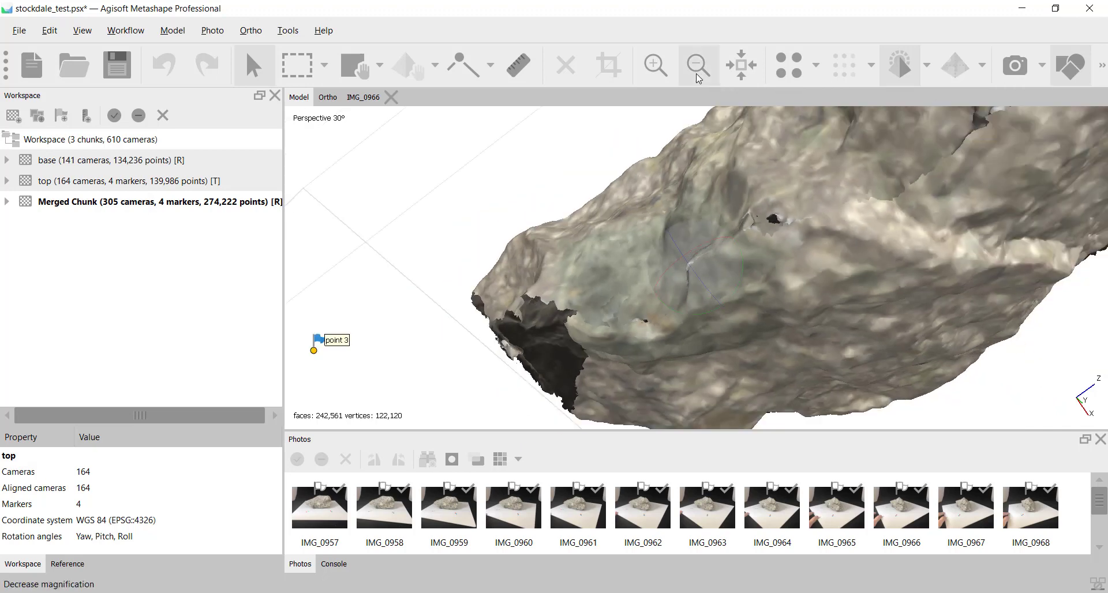
pyautogui.click(698, 76)
pyautogui.click(699, 77)
pyautogui.click(698, 77)
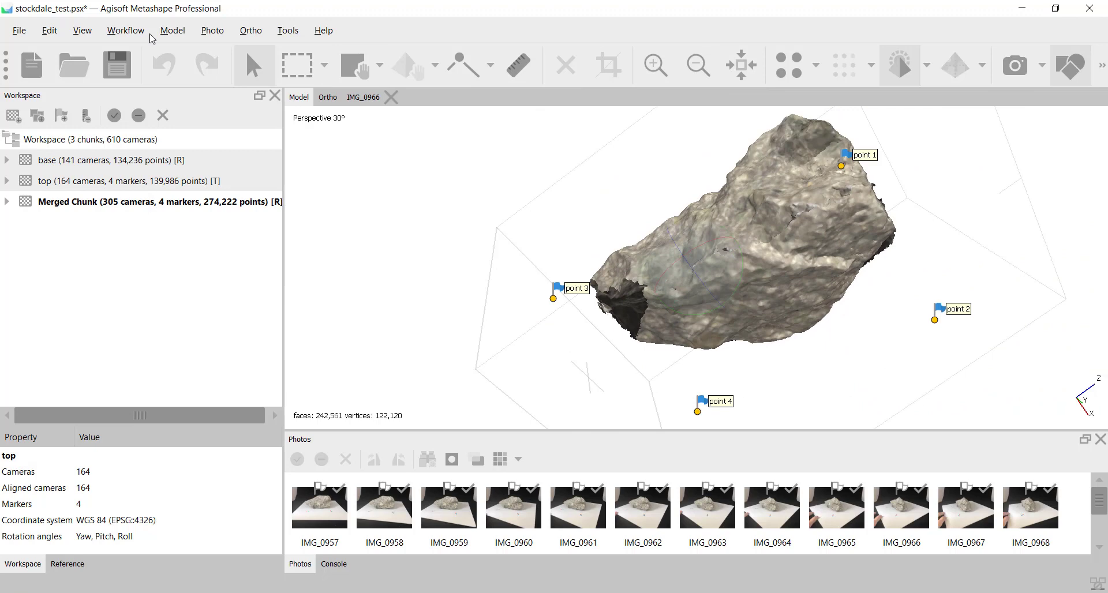
# Save the project and build a 4096 x 1 Diffuse map Mosaic texture from the images.
pyautogui.click(113, 64)
pyautogui.click(122, 34)
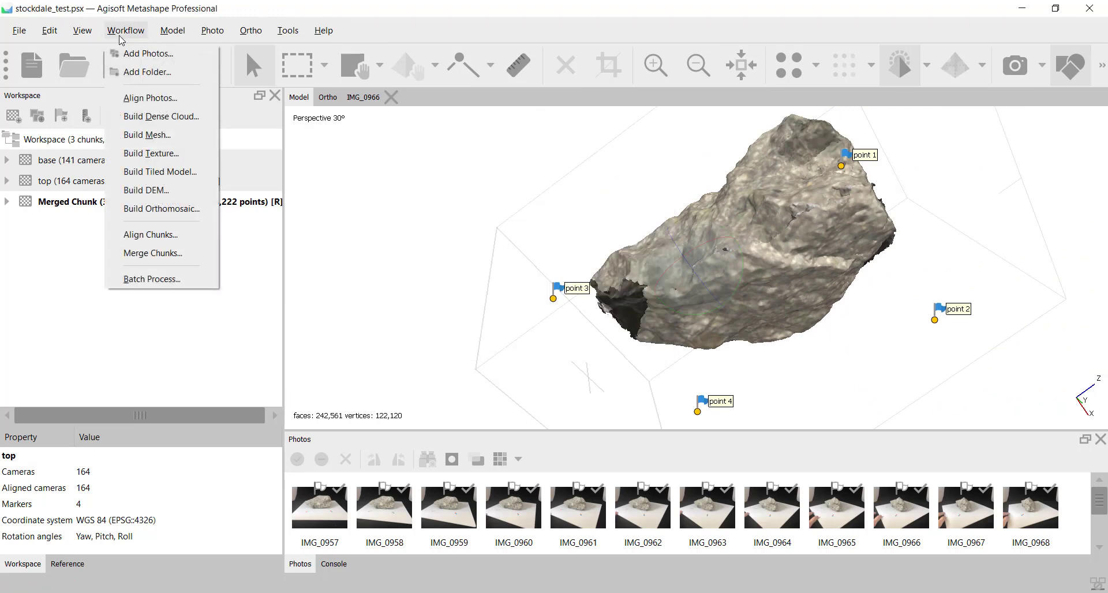
pyautogui.click(151, 153)
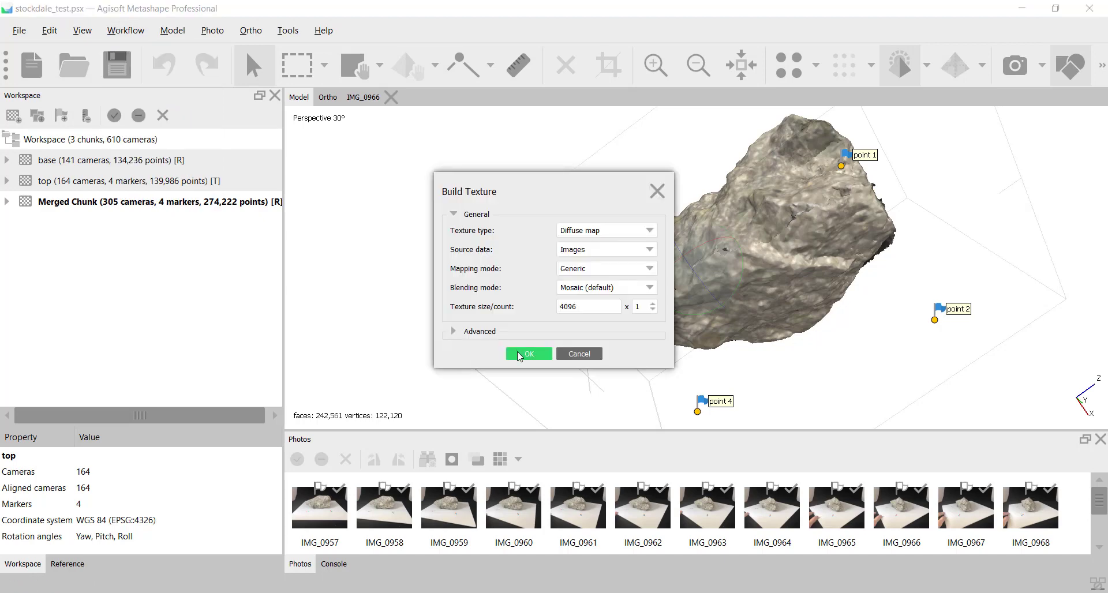
pyautogui.click(519, 352)
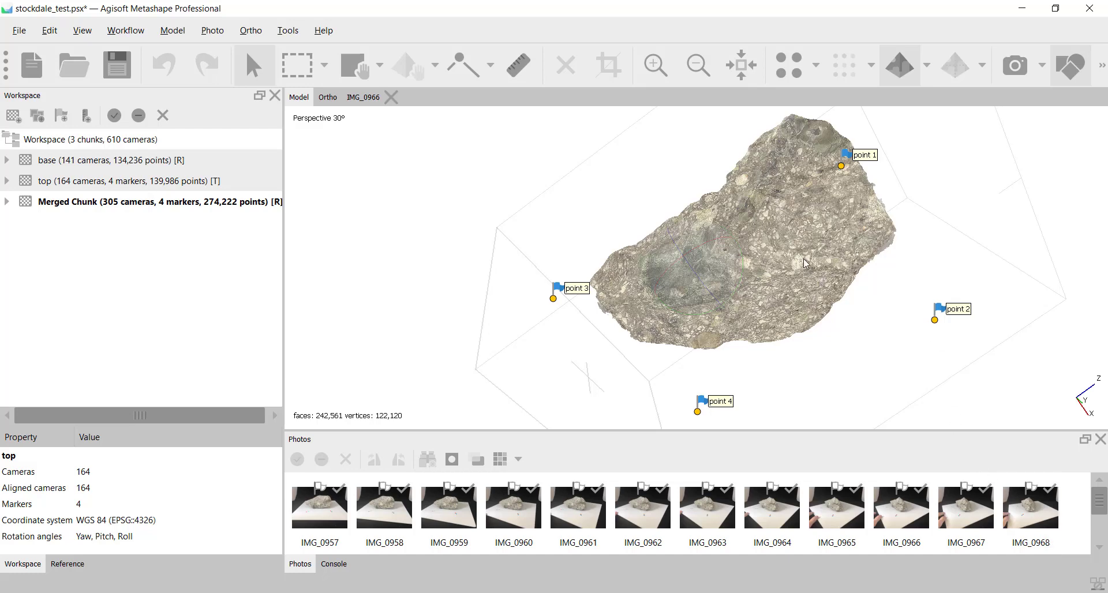
# Orbit the textured merged rock model to inspect it from another side.
pyautogui.moveTo(801, 247); pyautogui.dragTo(632, 316)
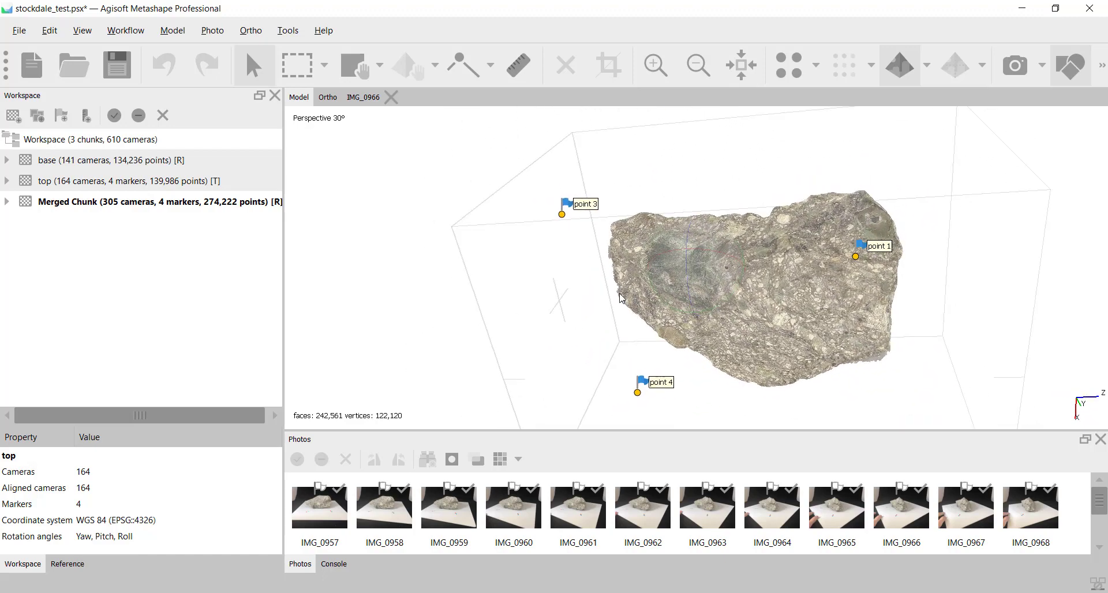